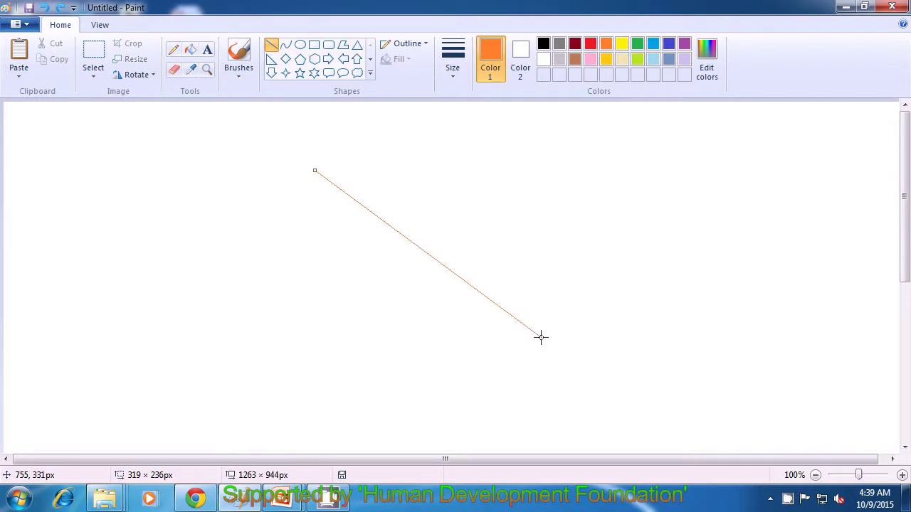
Draw a green diagonal line in the second-thinnest size, rising from lower left to upper right across the orange line.
click(578, 328)
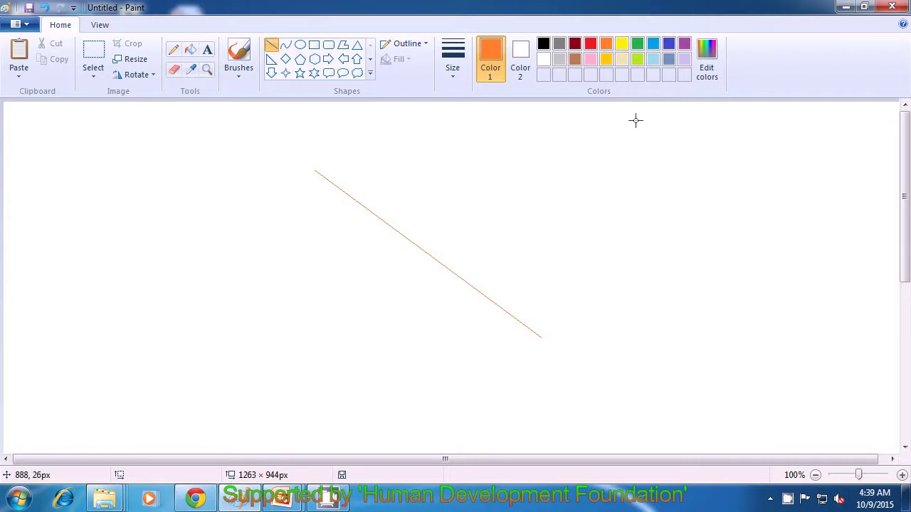
click(636, 43)
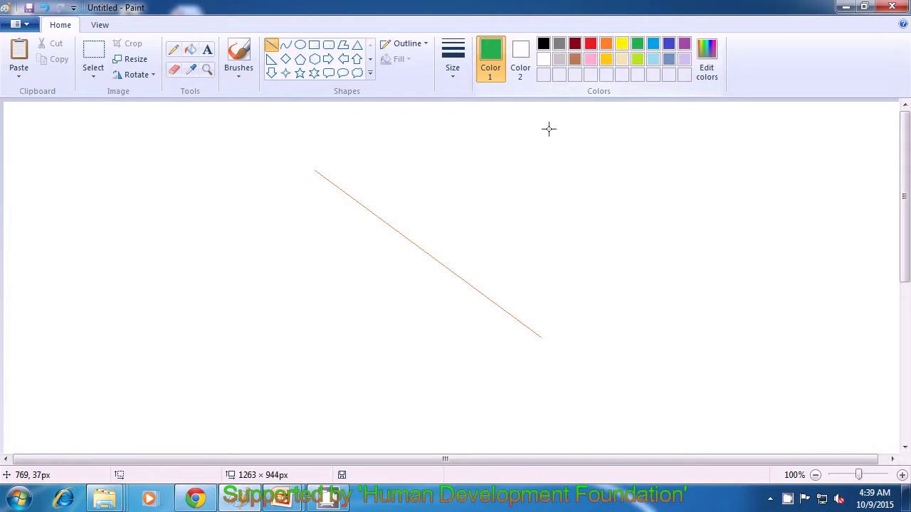
click(454, 80)
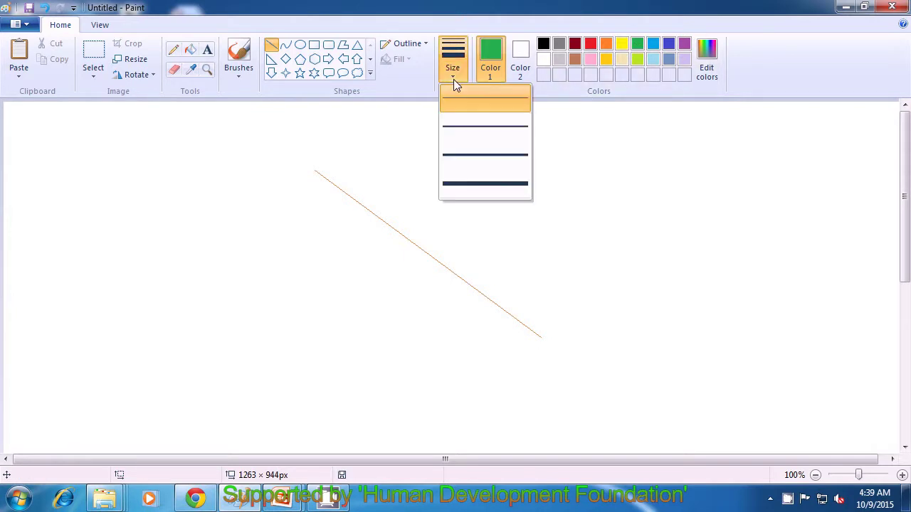
click(454, 129)
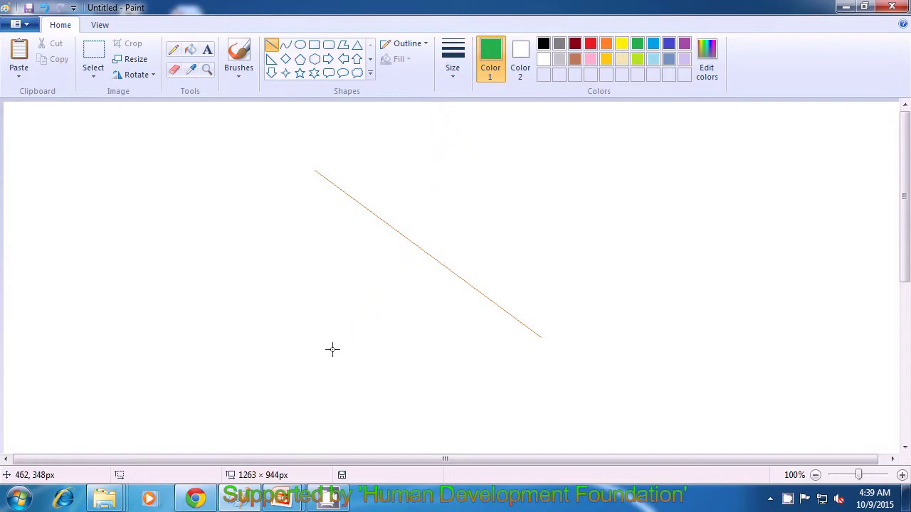
drag(321, 348, 542, 168)
click(610, 171)
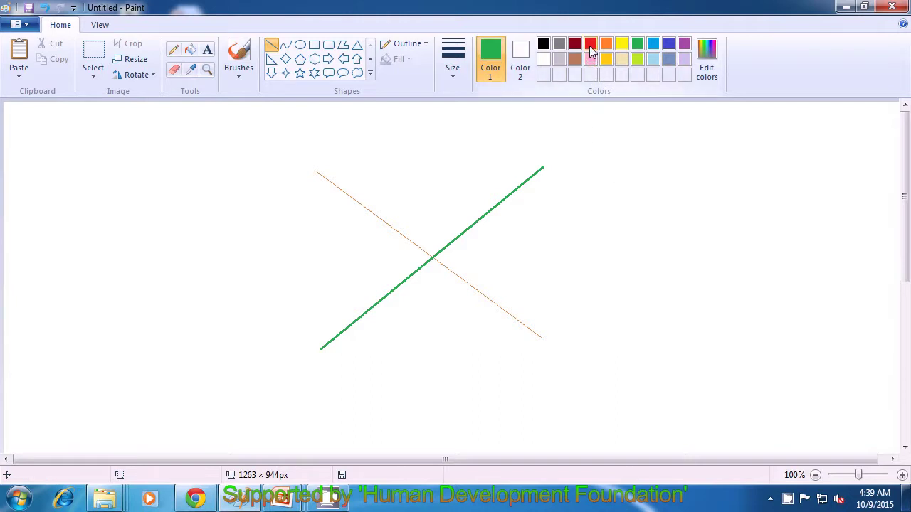
Draw a red, nearly horizontal line about 456 px long in the second-thickest size through the crossing of the two diagonals.
click(591, 44)
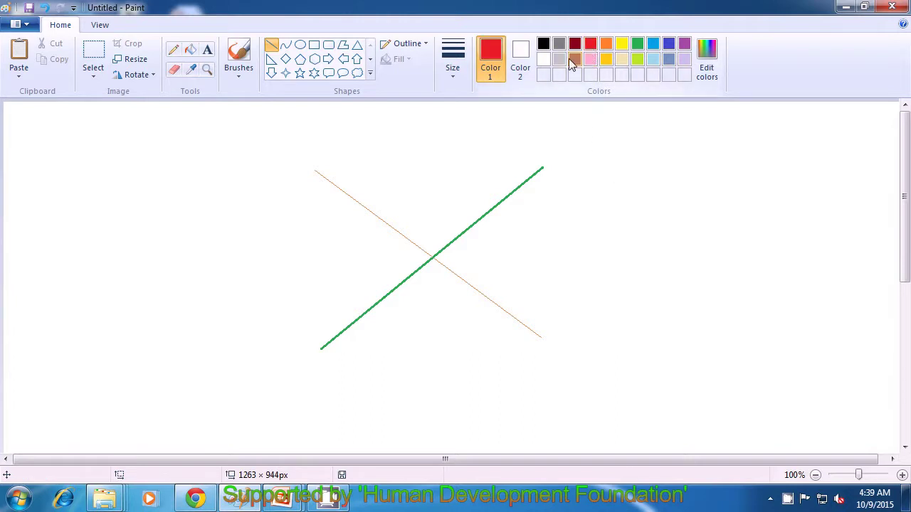
click(456, 78)
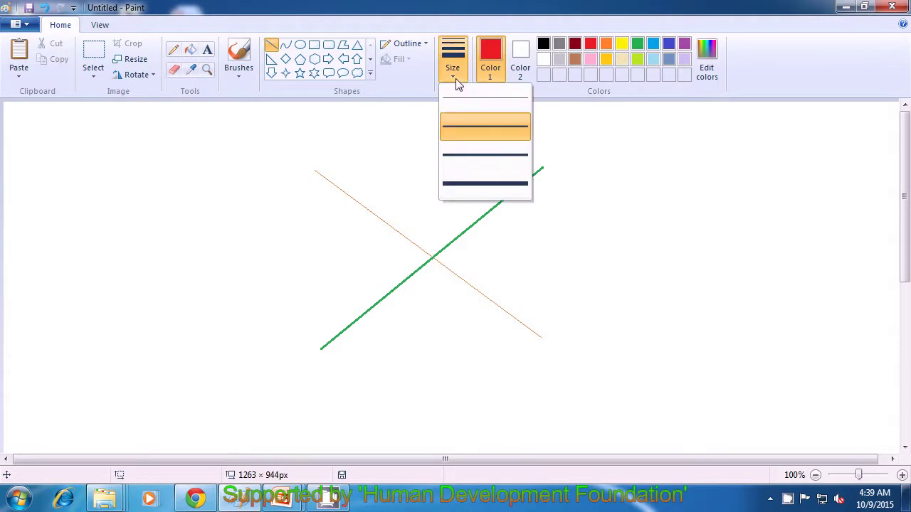
click(460, 149)
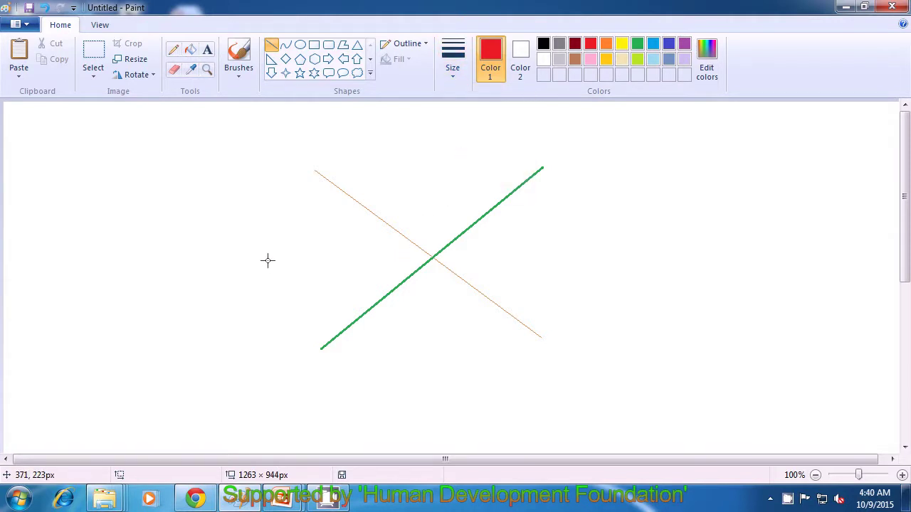
drag(267, 259, 592, 255)
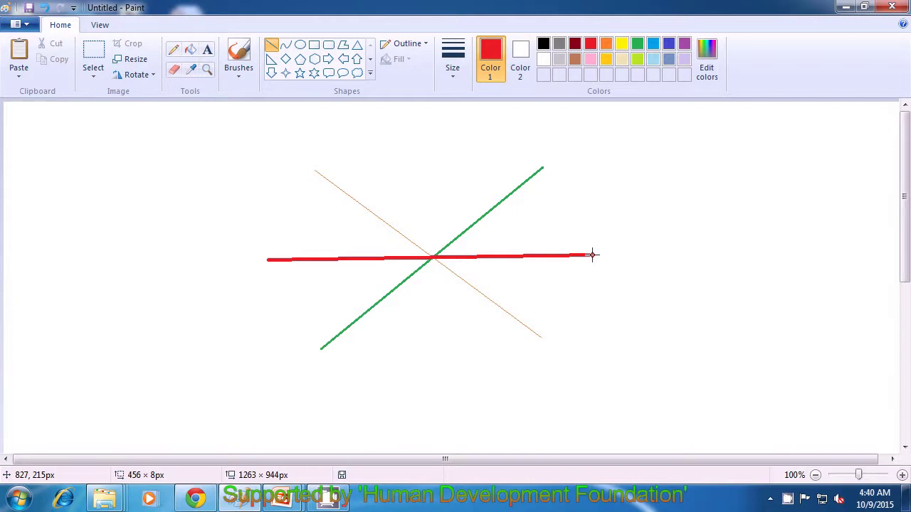
drag(592, 254, 592, 255)
click(637, 265)
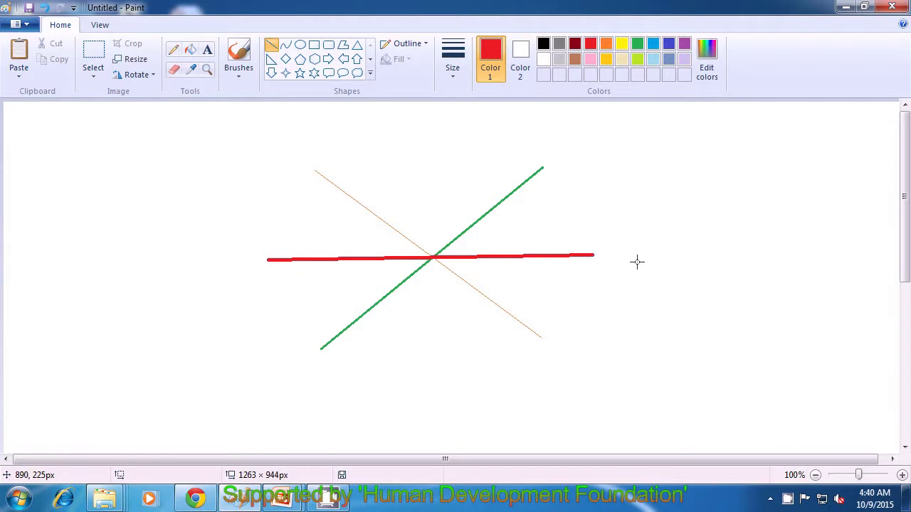
Draw a blue, nearly vertical line in the thickest size through the crossing point and adjust its ends to about 16 × 316 px.
click(668, 44)
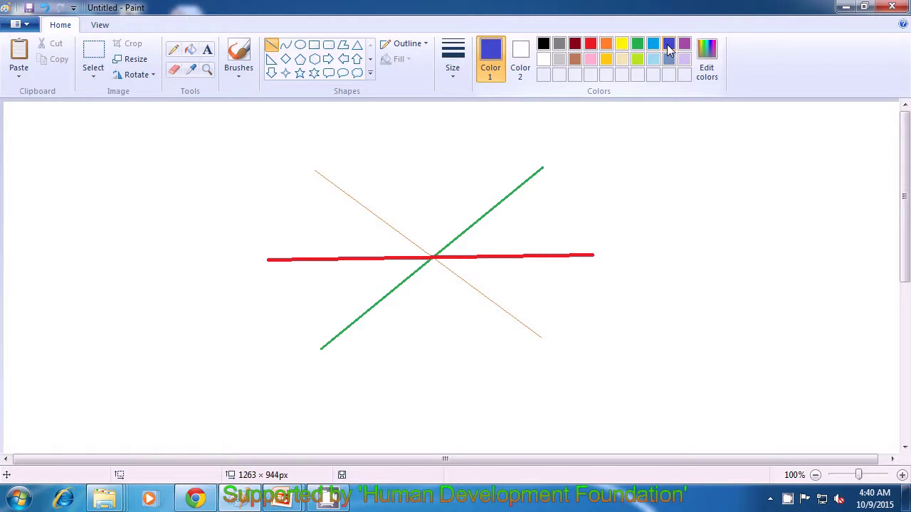
click(458, 75)
click(466, 182)
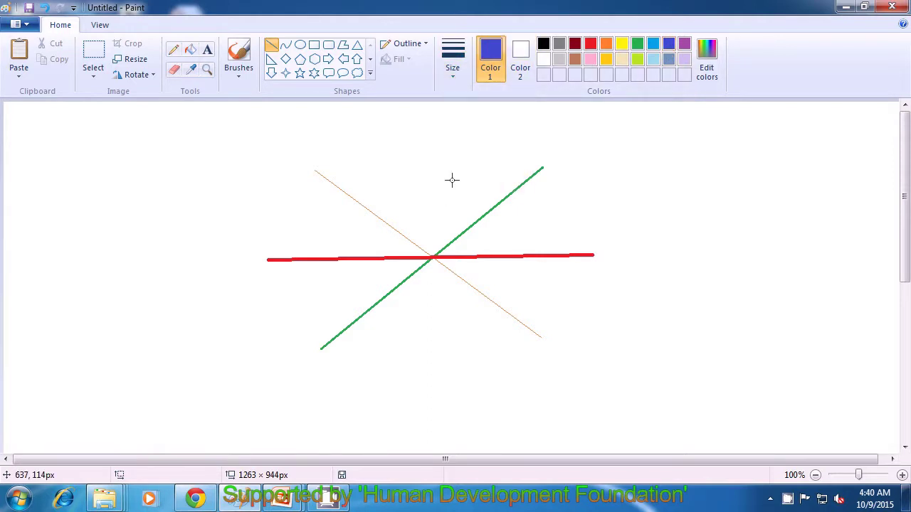
drag(424, 145, 438, 373)
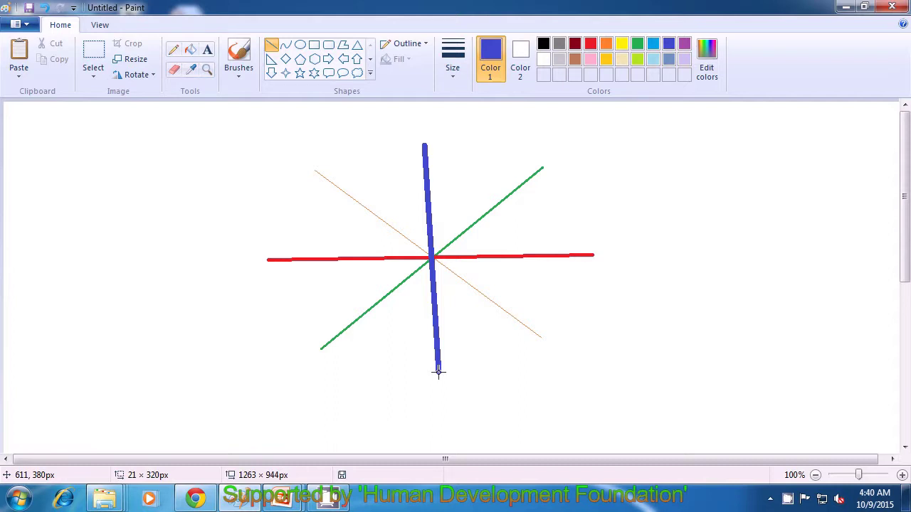
drag(437, 370, 437, 376)
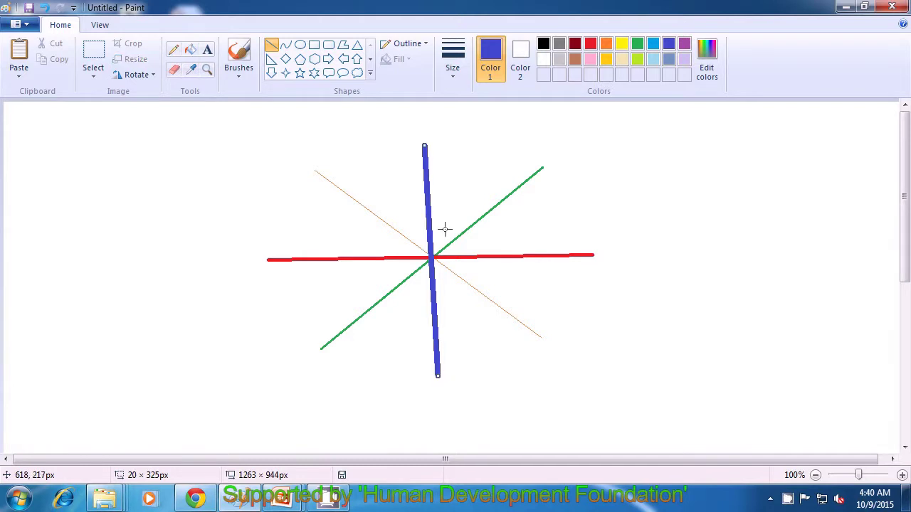
drag(424, 151, 426, 150)
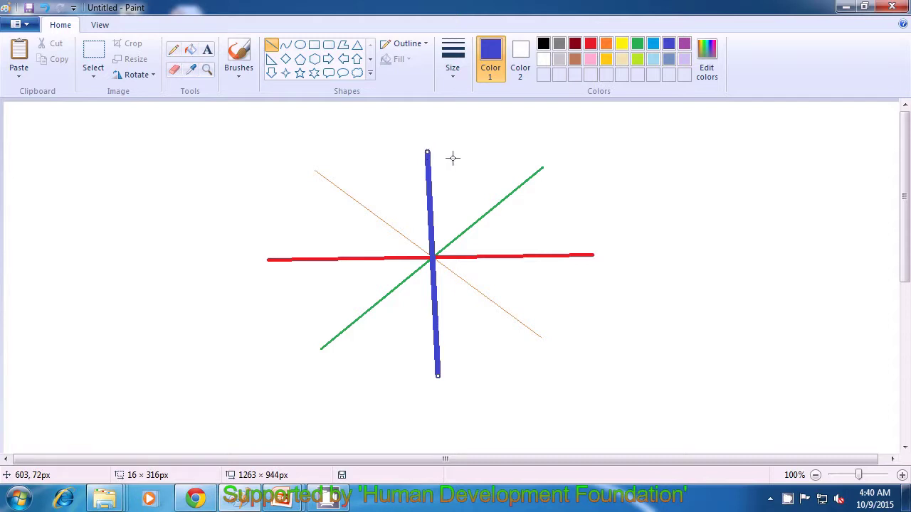
click(586, 187)
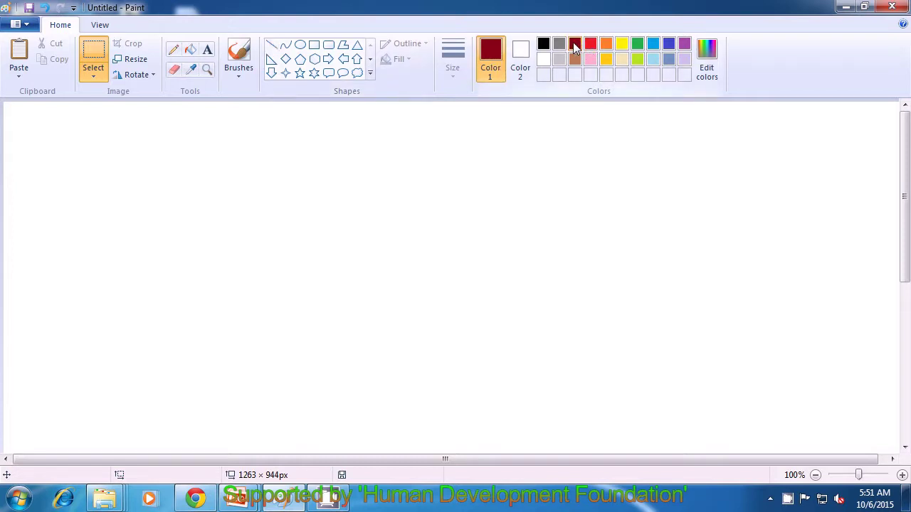
Draw a triangular roof with second-thickest lines, using dark red for the two sloping sides and black for the base.
click(271, 45)
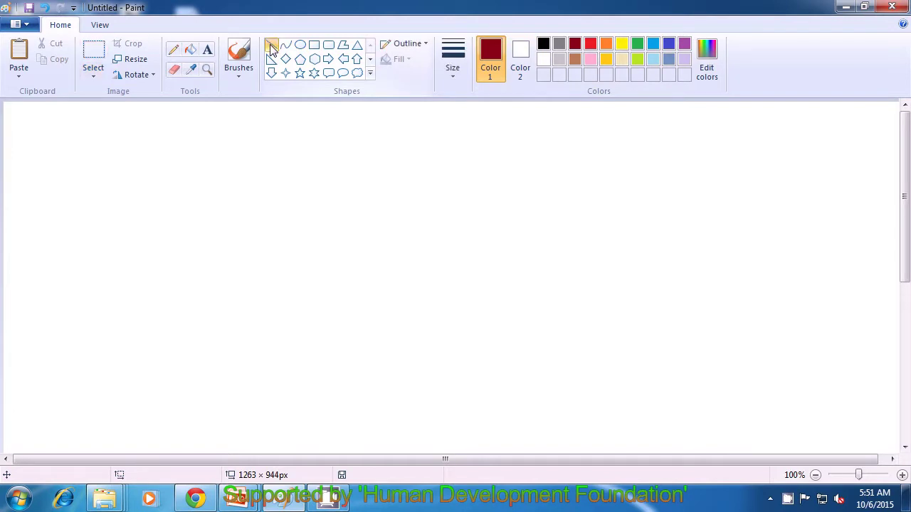
click(460, 75)
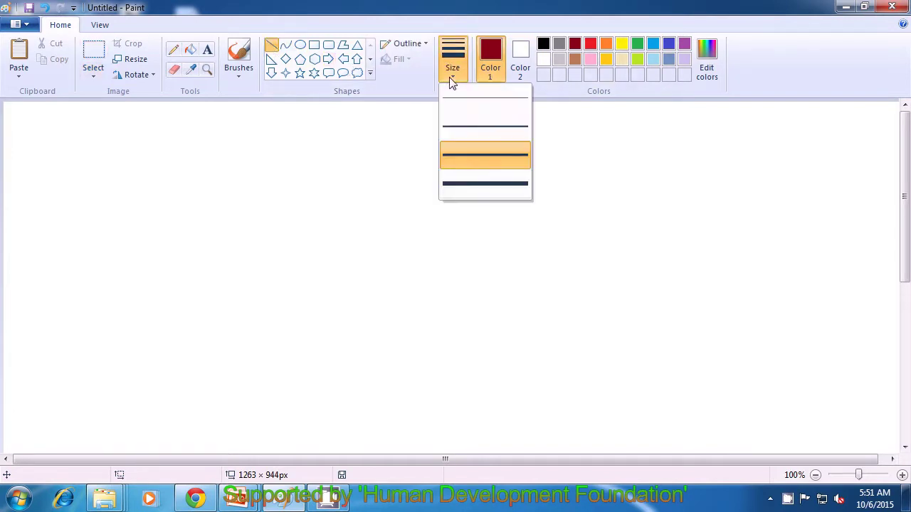
click(456, 161)
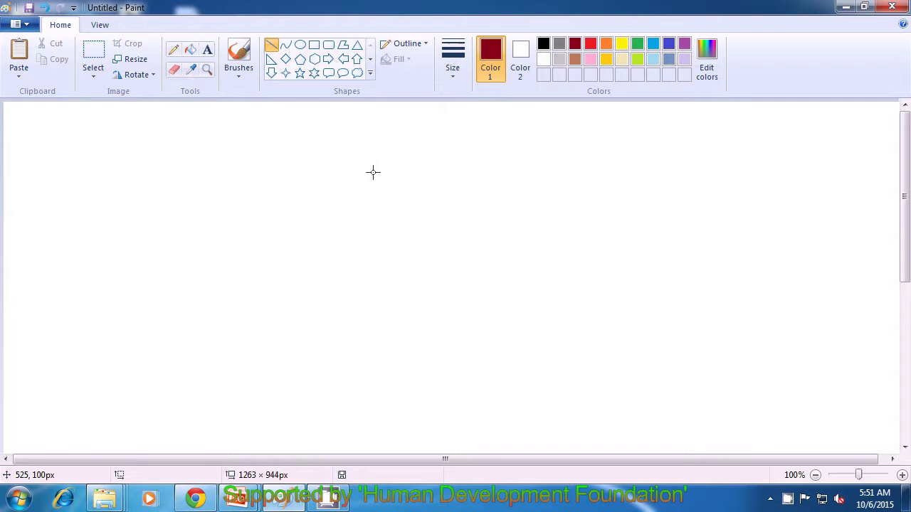
mouse_move(372, 145)
mouse_down()
mouse_move(300, 201)
mouse_move(298, 219)
mouse_up()
click(409, 214)
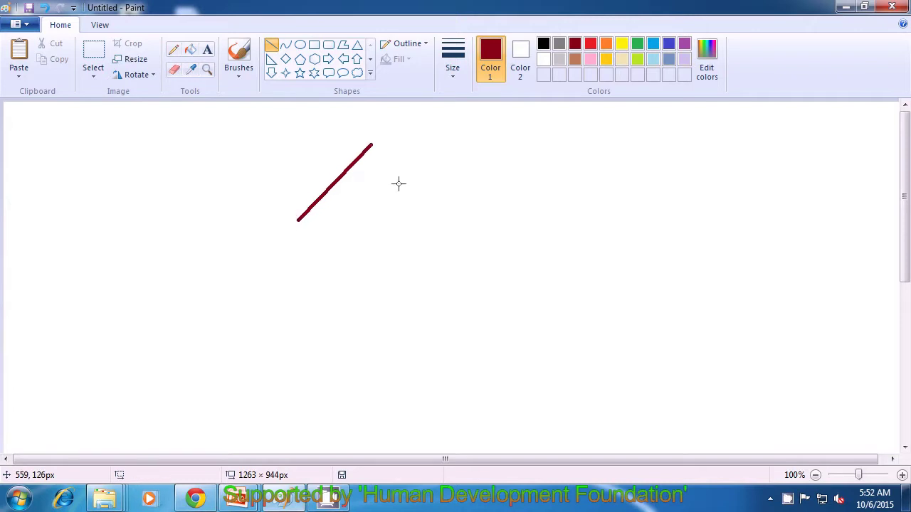
mouse_move(372, 145)
mouse_down()
mouse_move(425, 212)
mouse_move(451, 221)
mouse_move(443, 217)
mouse_up()
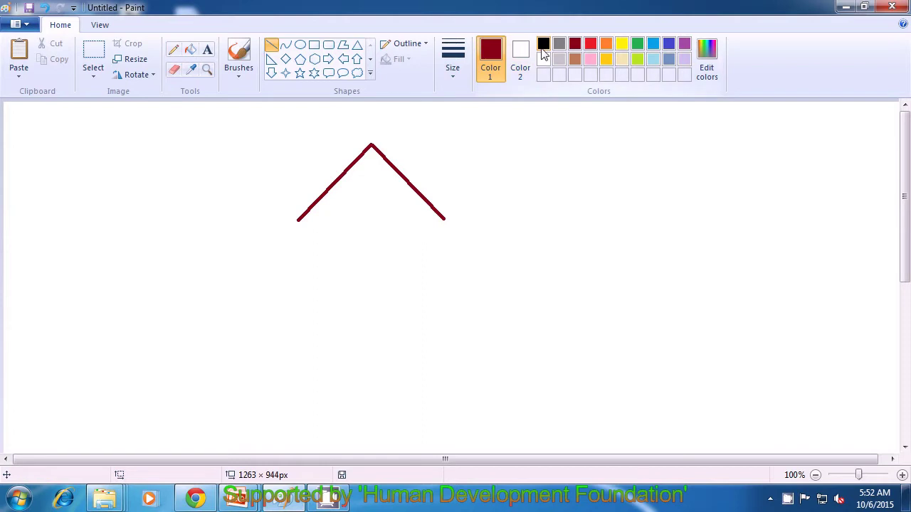
click(544, 47)
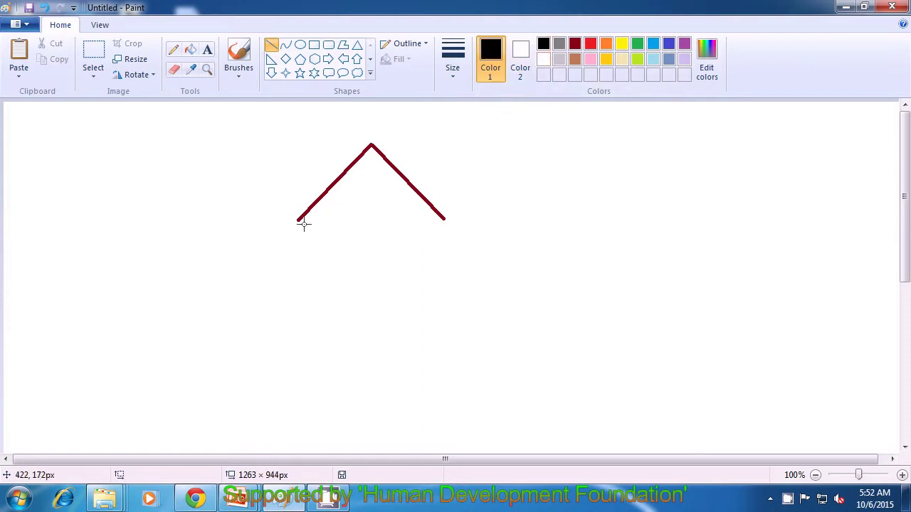
drag(298, 221, 444, 219)
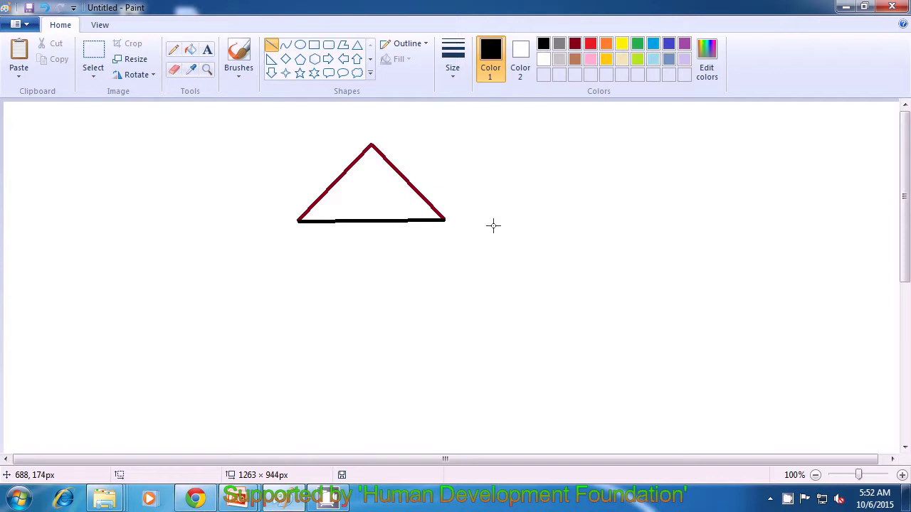
Draw two blue vertical walls about 192 px tall down from the roof corners and join their lower ends with a green line.
click(668, 44)
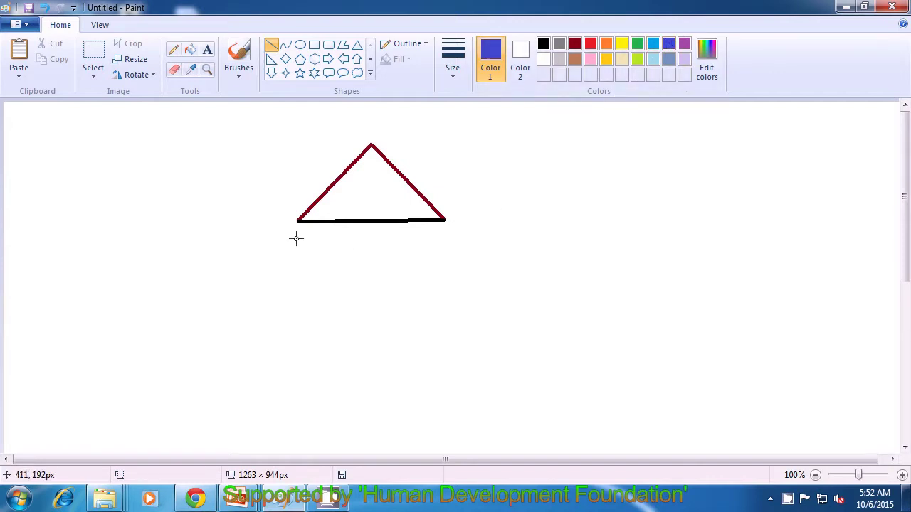
drag(298, 221, 299, 355)
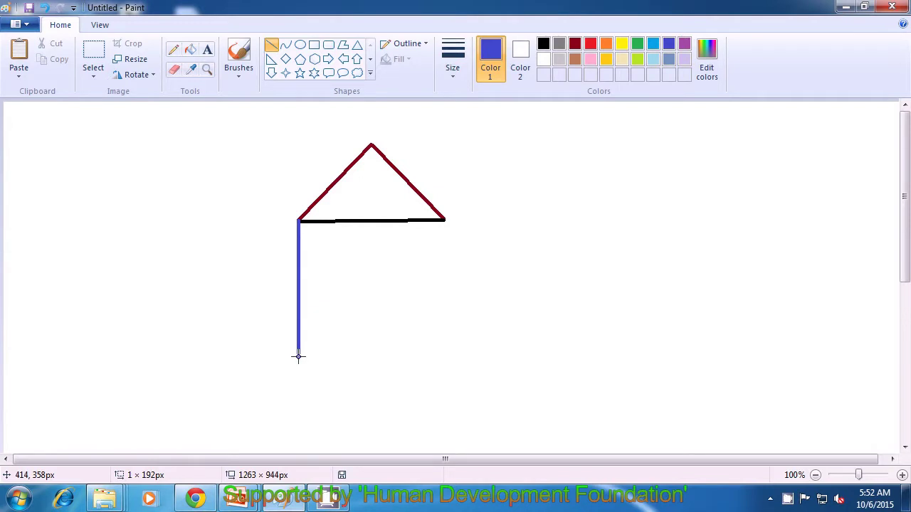
click(331, 348)
drag(443, 219, 444, 352)
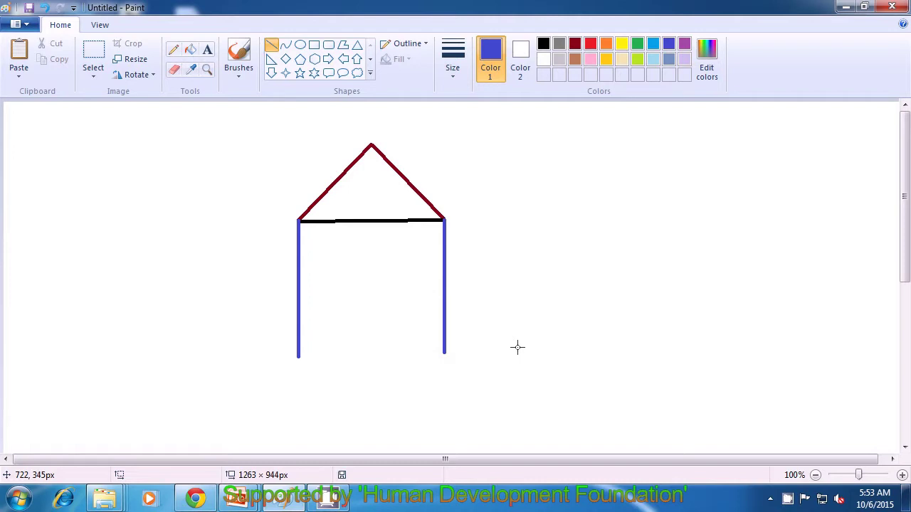
click(637, 46)
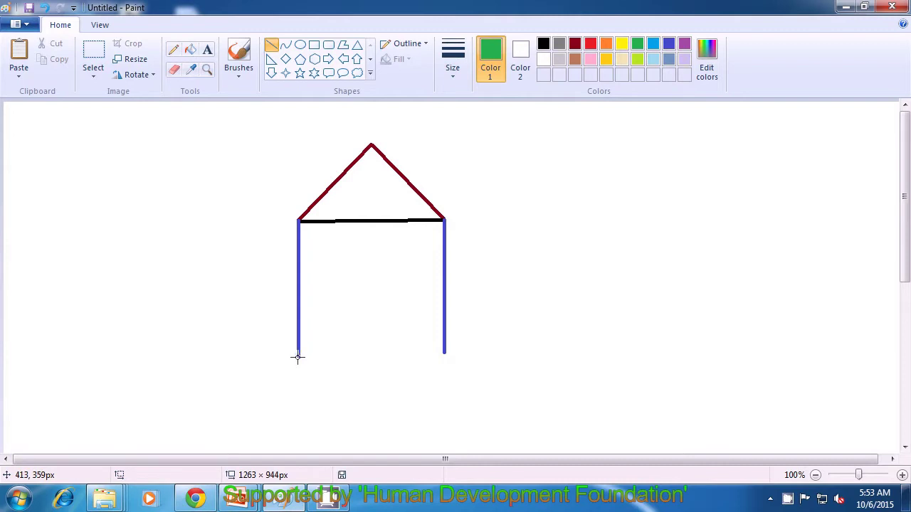
drag(297, 357, 445, 354)
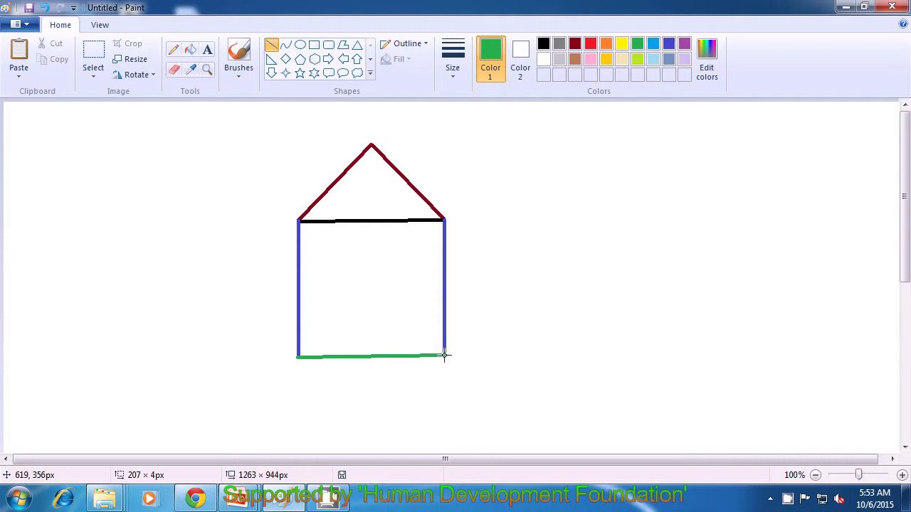
click(489, 365)
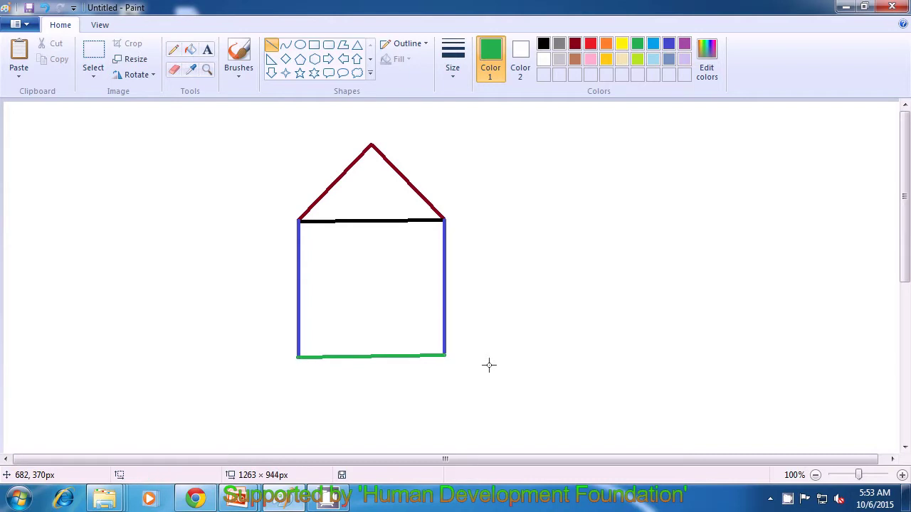
Draw a small dark red rectangular window from four straight lines just inside the house's left wall.
click(575, 45)
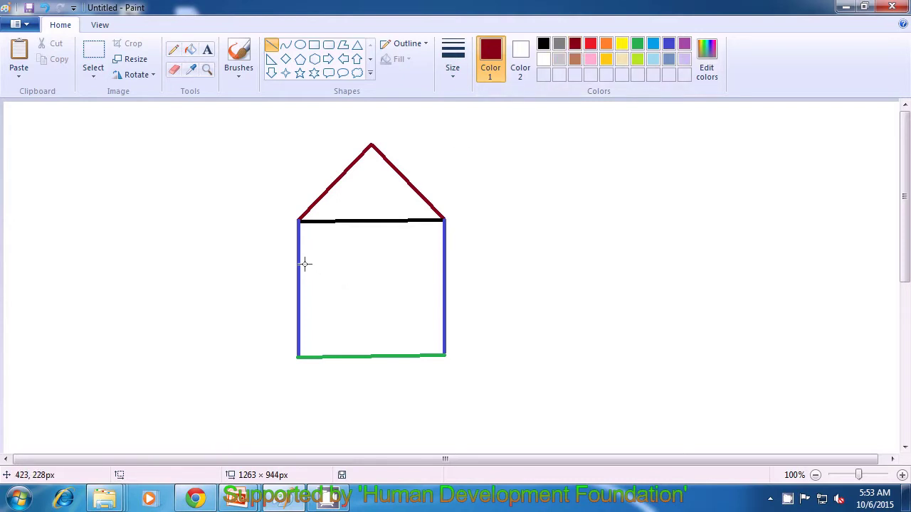
drag(305, 262, 305, 298)
click(327, 301)
drag(306, 262, 323, 263)
drag(324, 264, 325, 297)
click(348, 295)
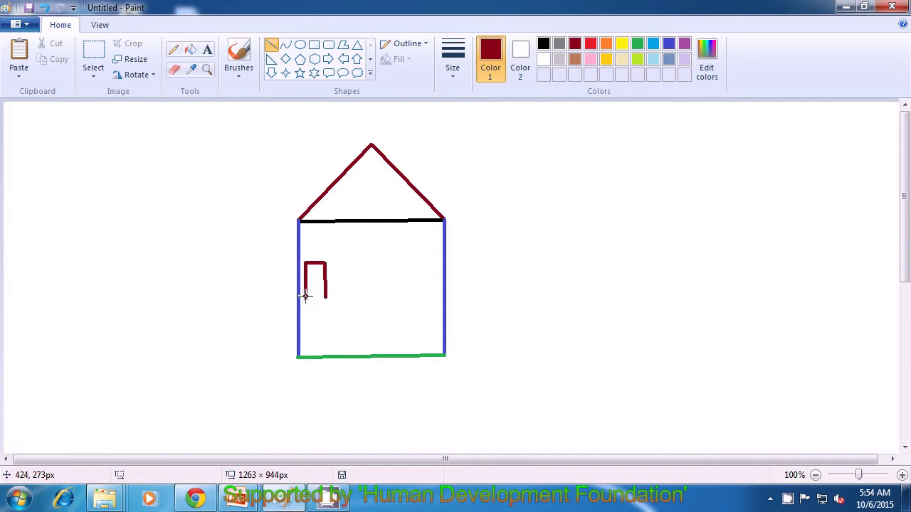
drag(306, 299, 325, 297)
click(362, 294)
Draw a matching dark red rectangular window from four straight lines just inside the house's right wall, about 23 × 46 px.
drag(421, 260, 439, 260)
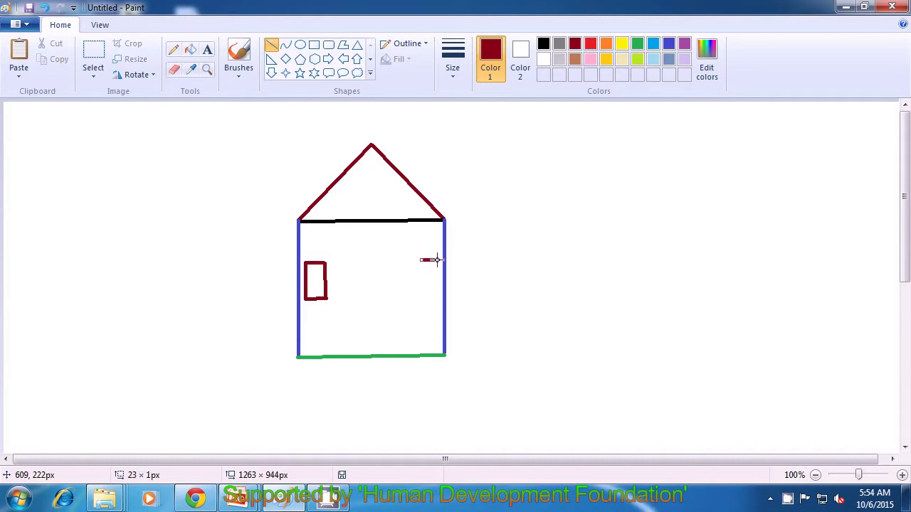
click(494, 263)
drag(438, 260, 438, 291)
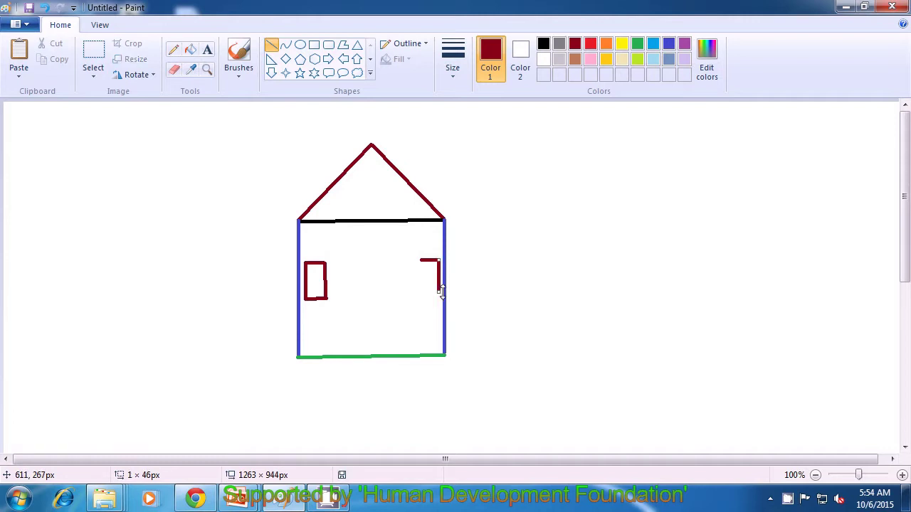
click(494, 289)
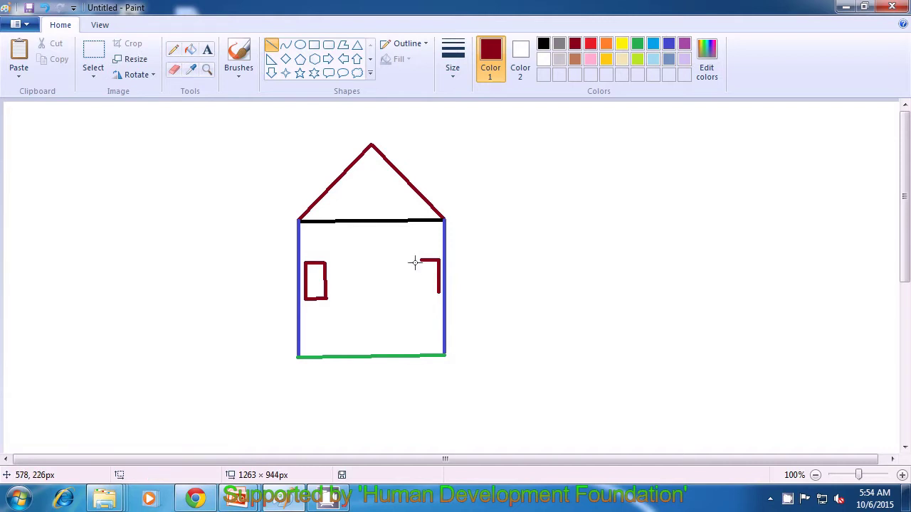
drag(420, 260, 420, 293)
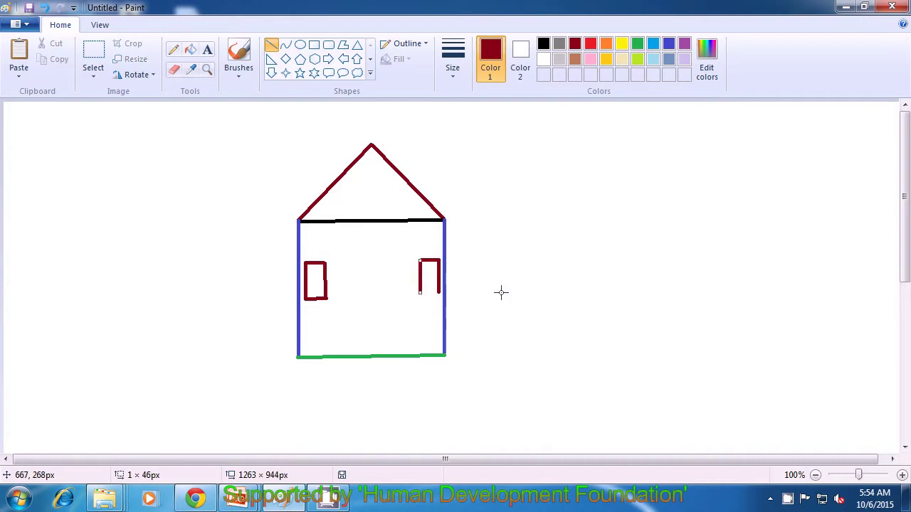
click(498, 293)
drag(420, 292, 439, 292)
click(518, 295)
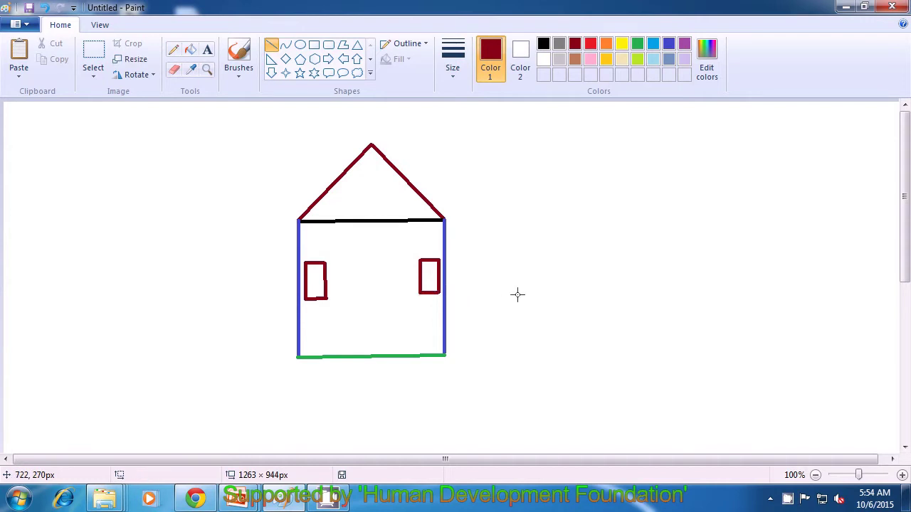
Draw two short vertical green bars inside the left window, one in the second-thinnest size and one in the second-thickest size.
click(637, 44)
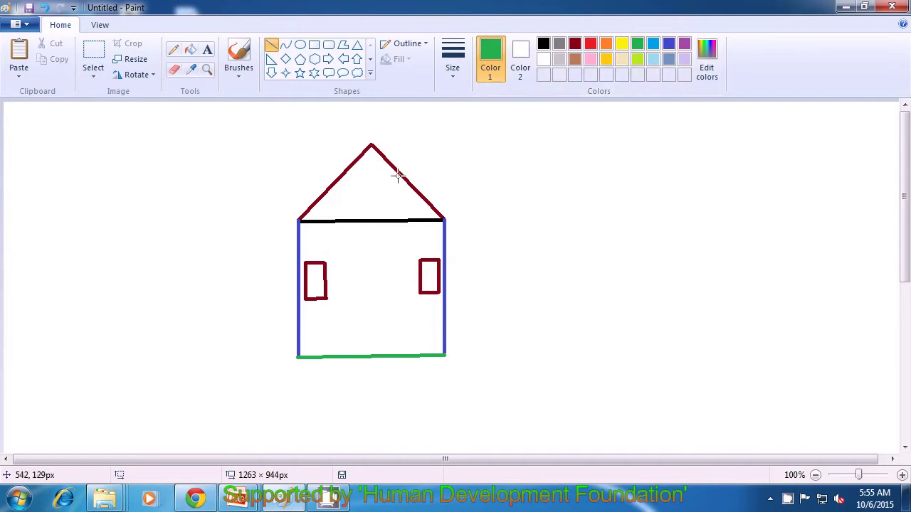
click(450, 77)
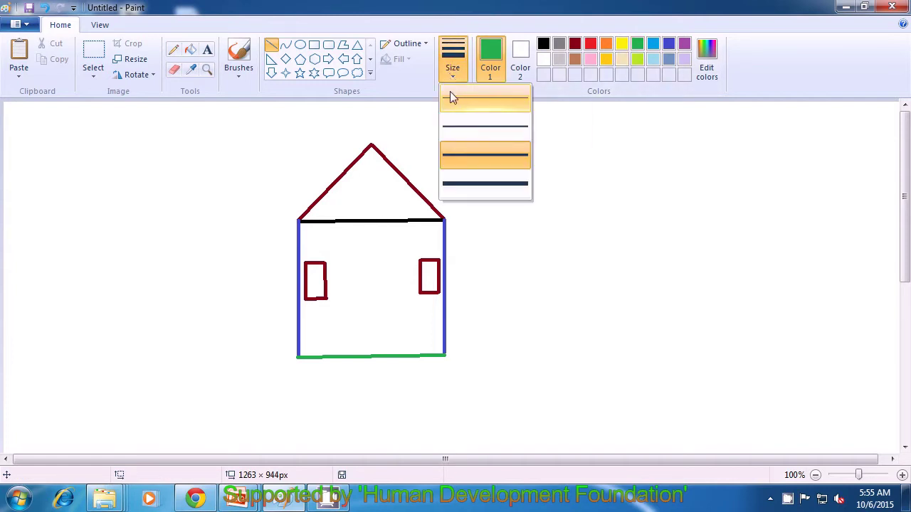
click(451, 123)
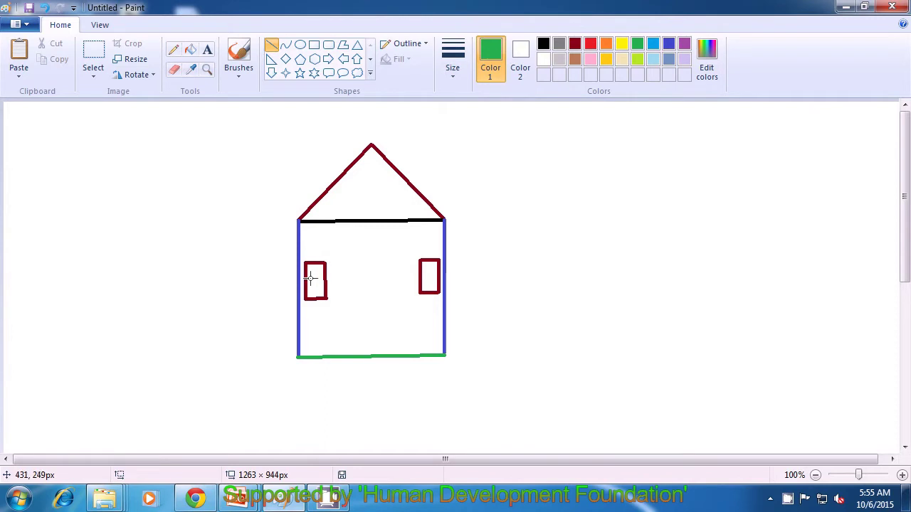
drag(310, 274, 311, 292)
click(336, 291)
click(453, 78)
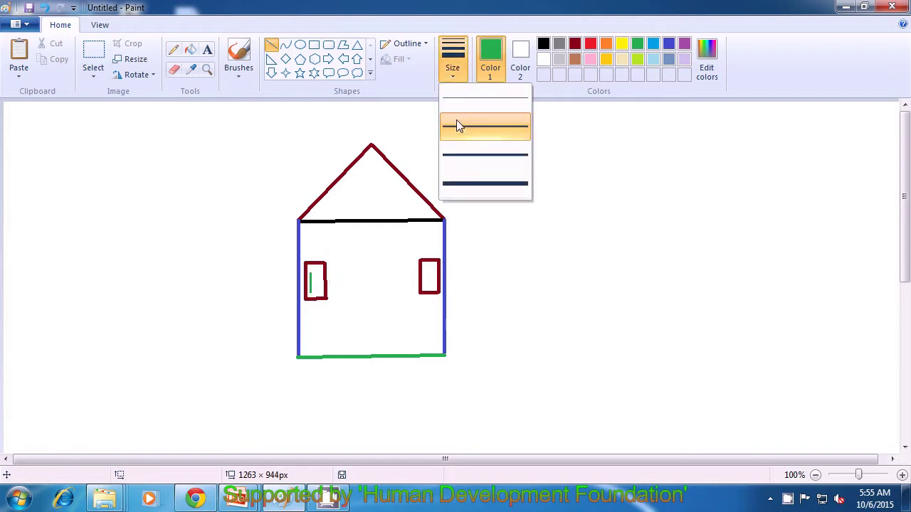
click(463, 166)
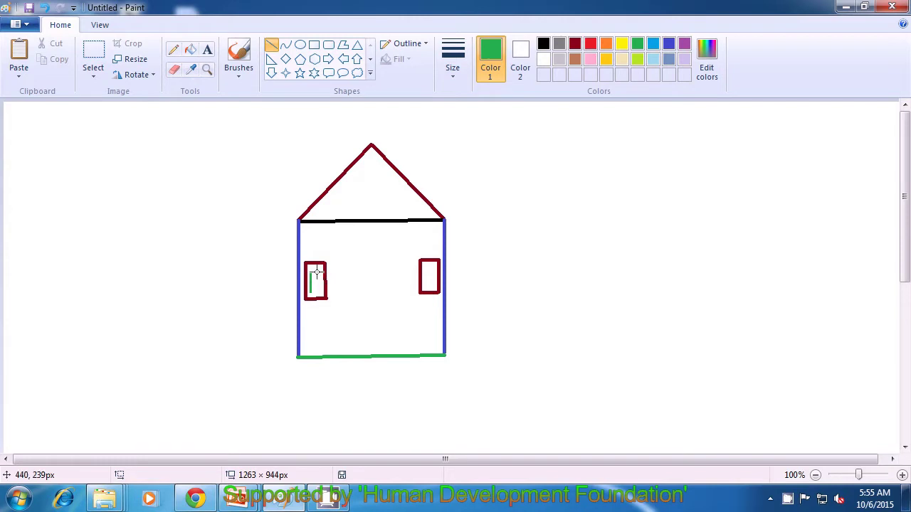
drag(318, 271, 318, 291)
click(363, 278)
Draw three short vertical green bars inside the right window, using the second-thinnest, thickest and thinnest line sizes in turn.
click(450, 74)
click(456, 128)
drag(424, 267, 425, 283)
click(506, 277)
click(451, 68)
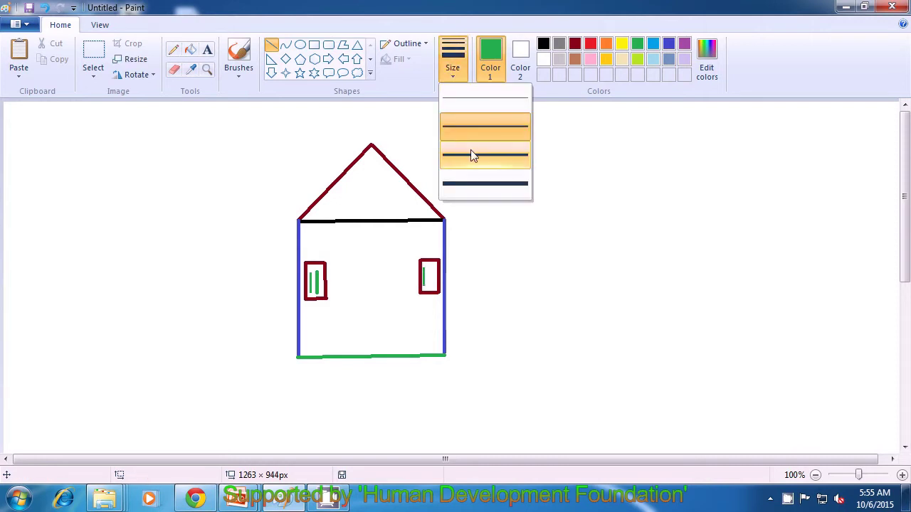
click(468, 183)
drag(429, 269, 431, 286)
click(496, 273)
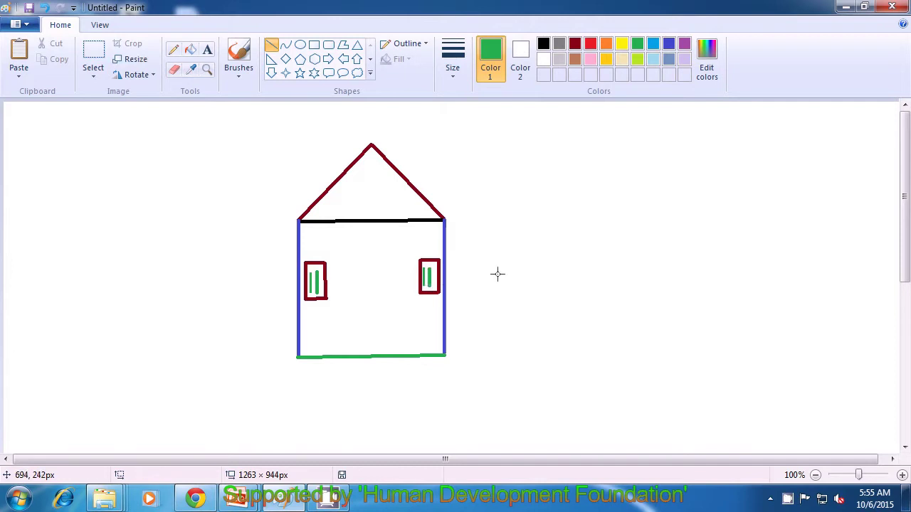
click(453, 74)
click(454, 98)
drag(434, 269, 434, 288)
click(498, 270)
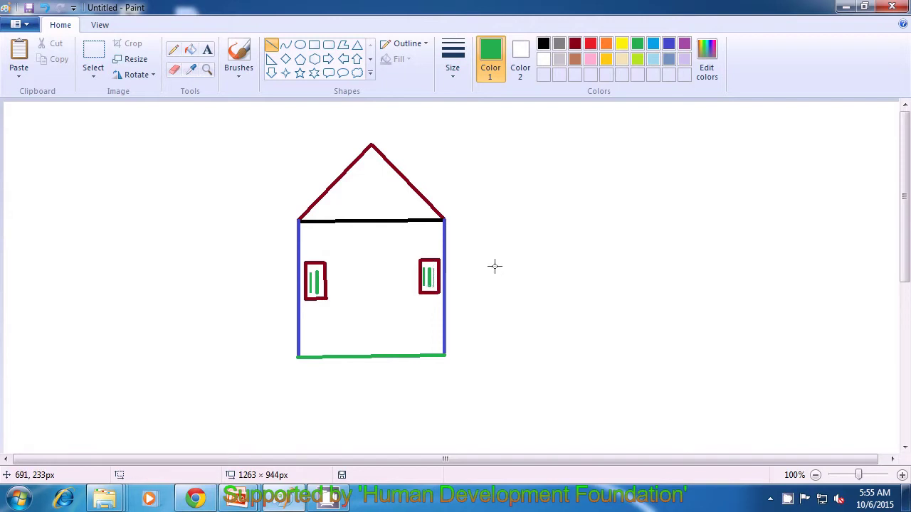
Draw a rectangular door about 61 px tall on the middle of the house's base line, using four yellow lines in the second-thickest size.
click(621, 44)
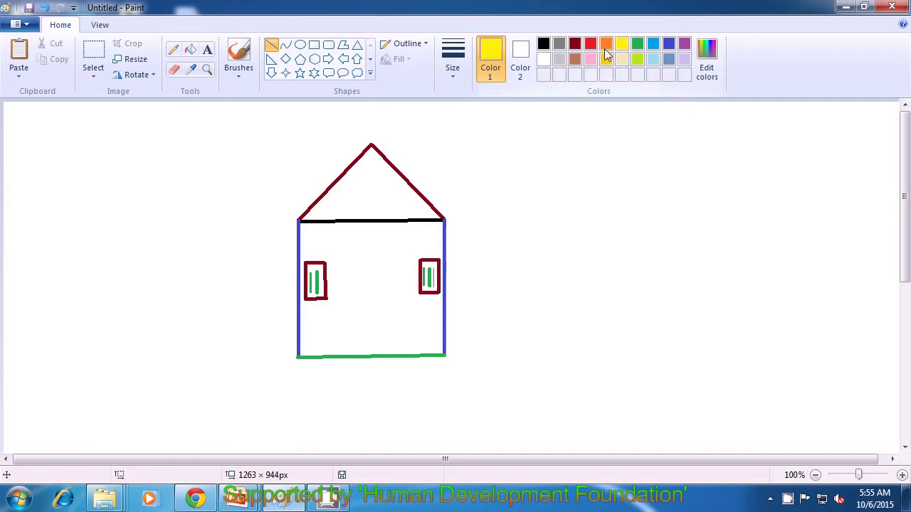
click(455, 75)
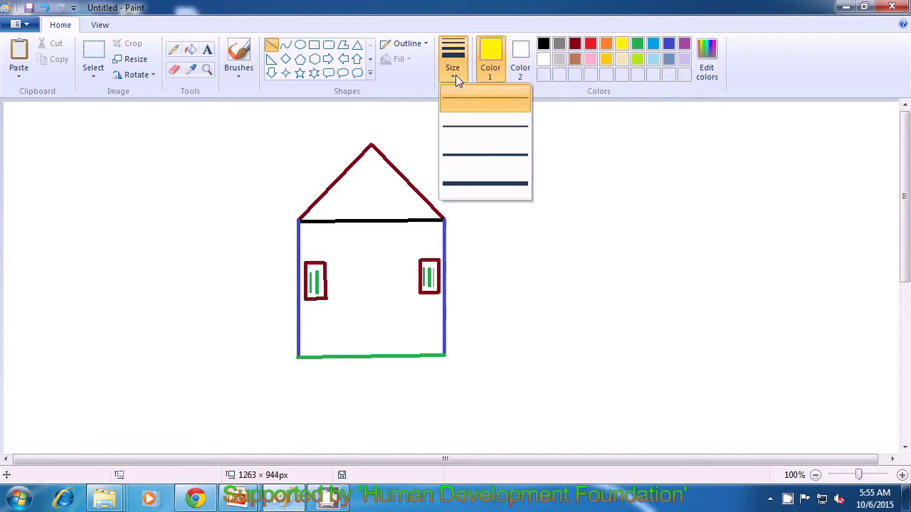
click(461, 153)
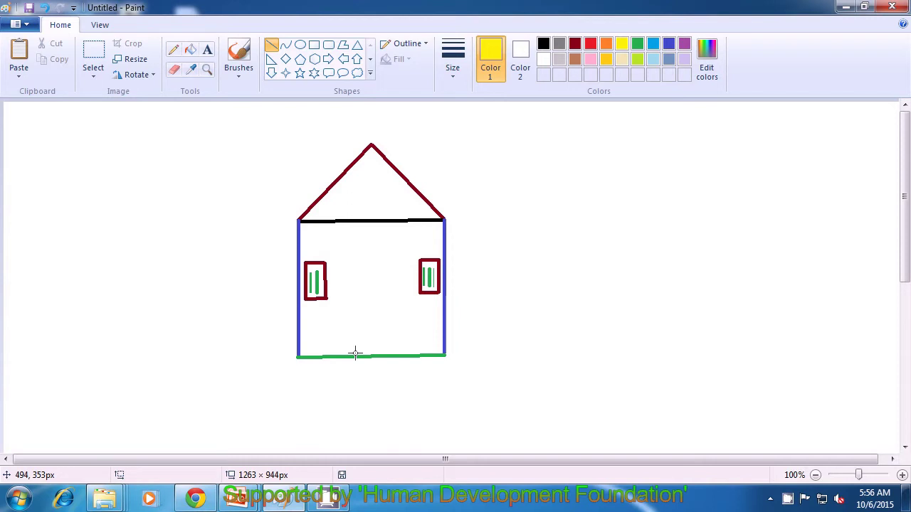
drag(355, 353, 355, 311)
click(382, 318)
drag(355, 310, 390, 311)
click(430, 320)
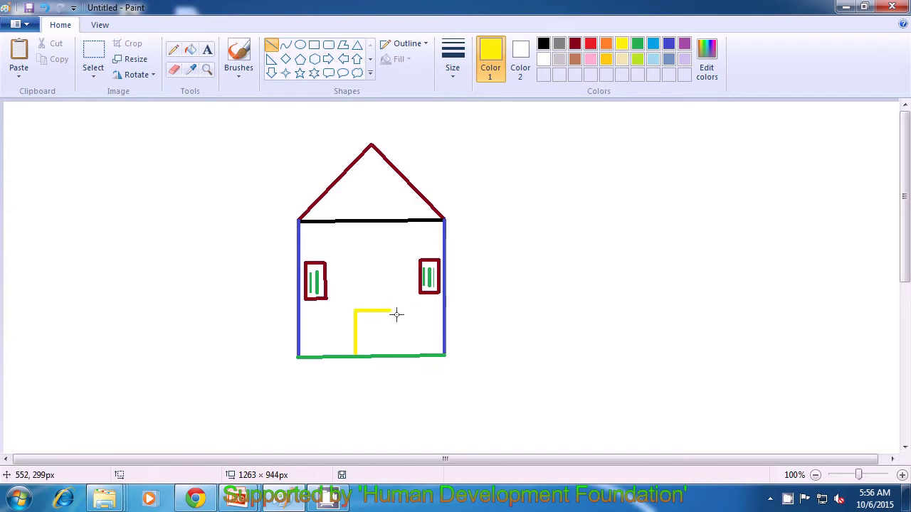
drag(389, 310, 390, 352)
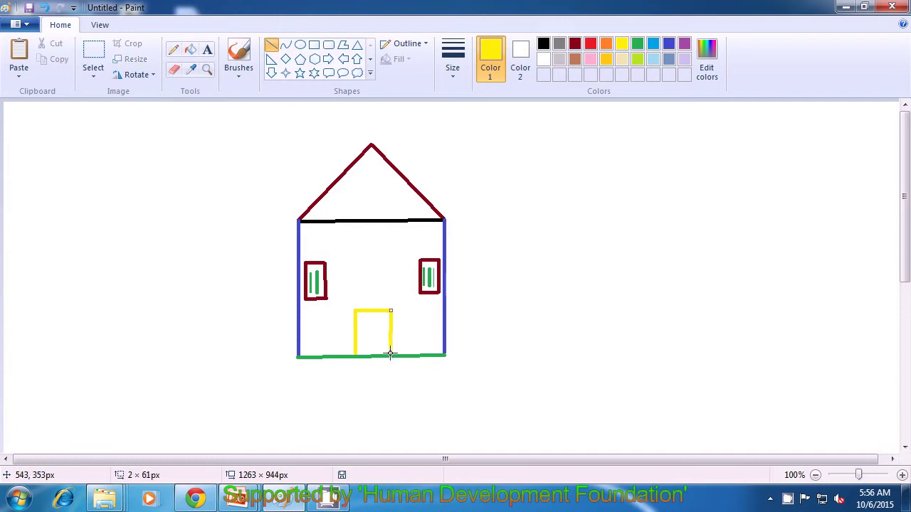
click(426, 338)
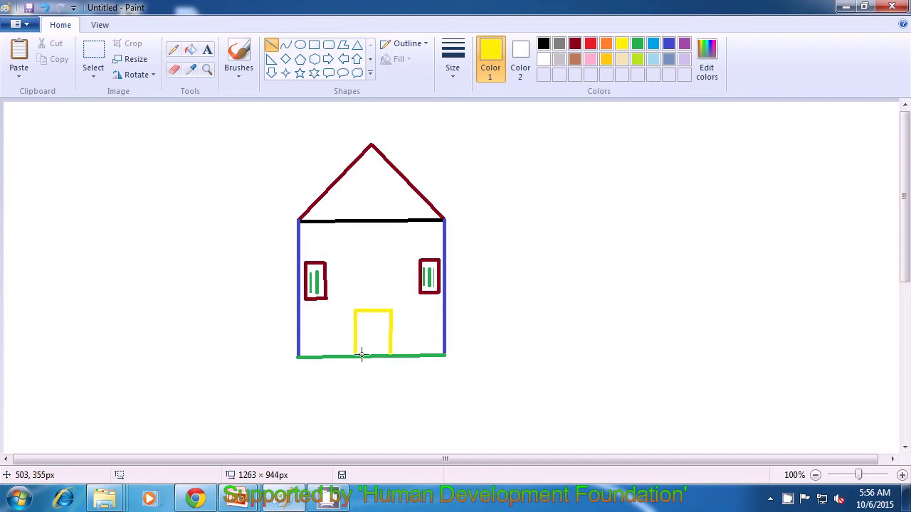
drag(355, 354, 388, 355)
click(504, 363)
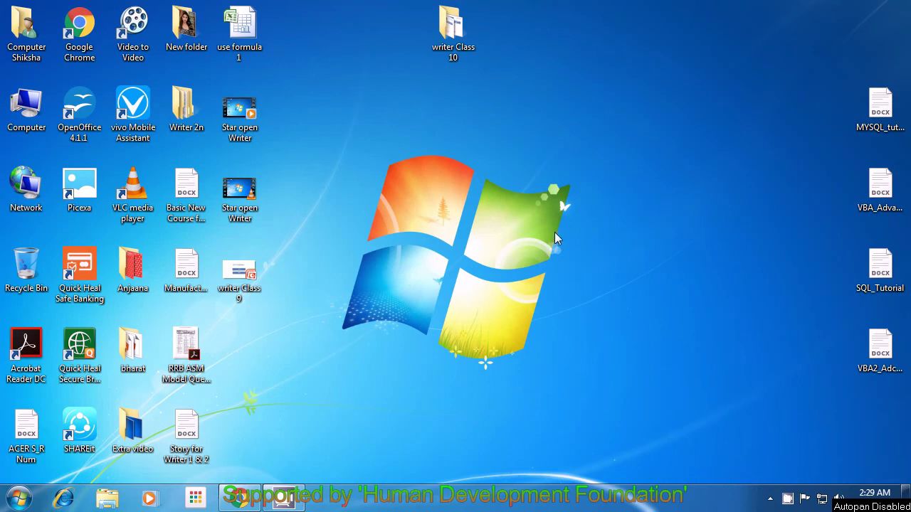
Open the Start menu from the desktop.
click(19, 506)
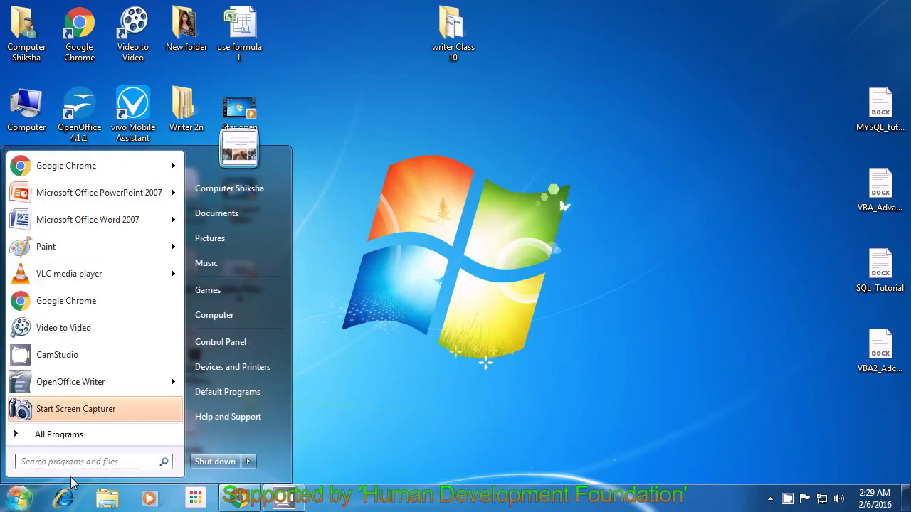